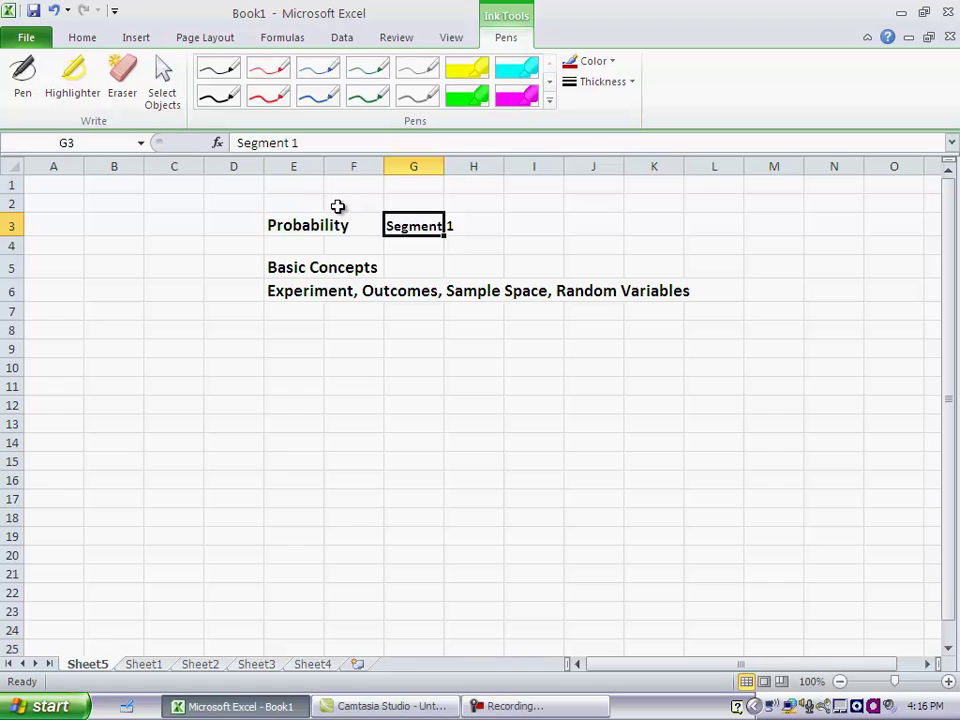
# Circle the Sheet5 title 'Probability' with a red ink ellipse
pyautogui.click(340, 205)
pyautogui.click(22, 75)
pyautogui.moveTo(318, 203)
pyautogui.mouseDown()
pyautogui.moveTo(349, 251)
pyautogui.moveTo(350, 204)
pyautogui.mouseUp()
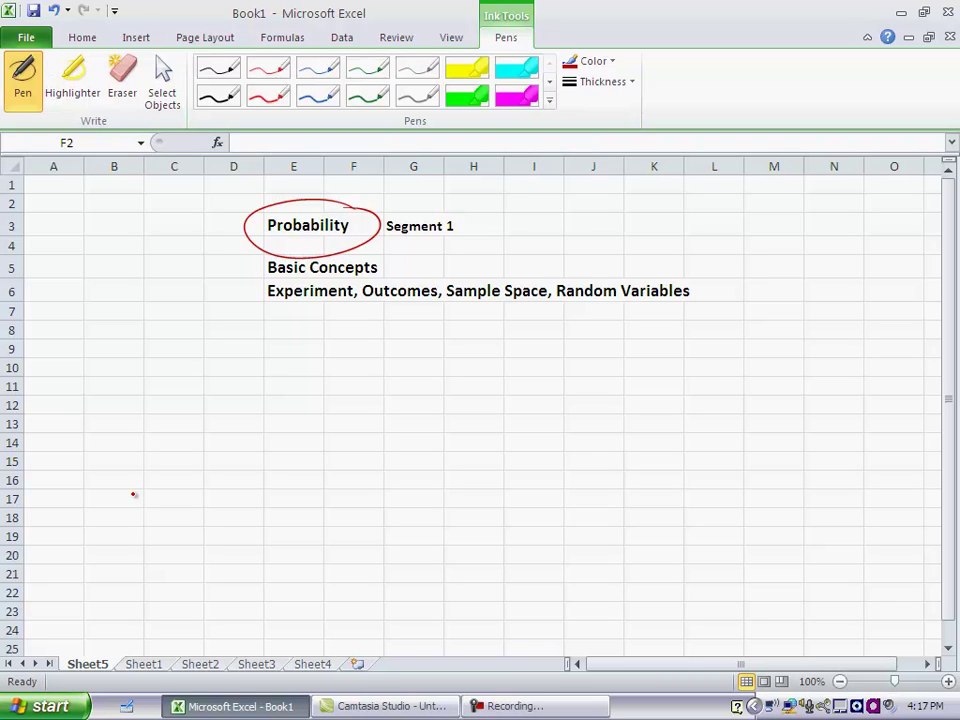
# On Sheet1, draw a red ink arrow pointing at the E1 experiment line
pyautogui.click(150, 666)
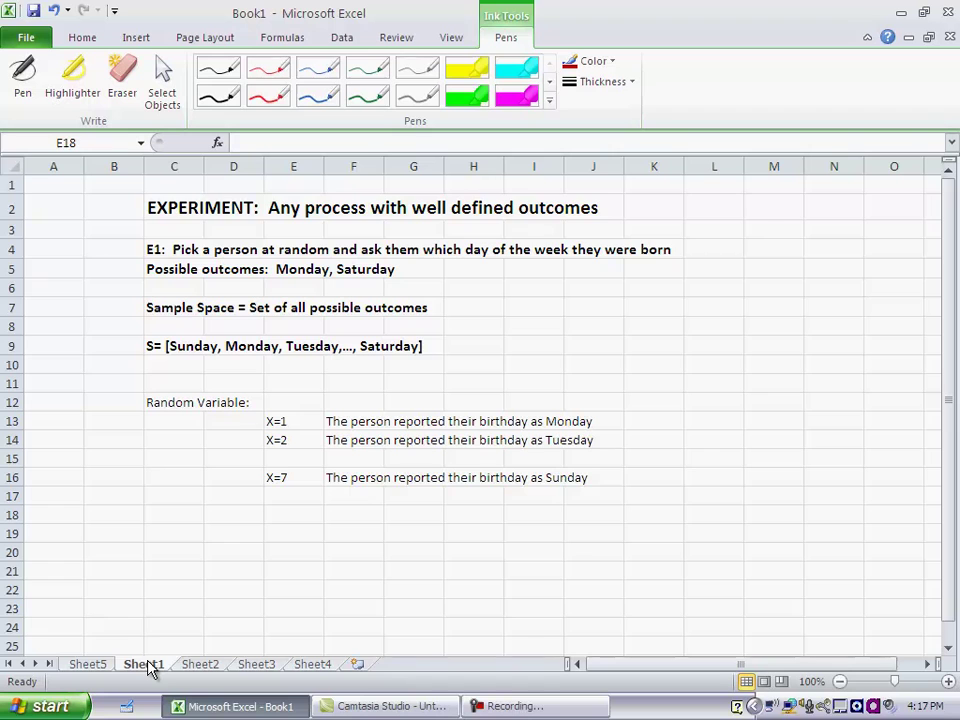
pyautogui.click(110, 268)
pyautogui.click(28, 80)
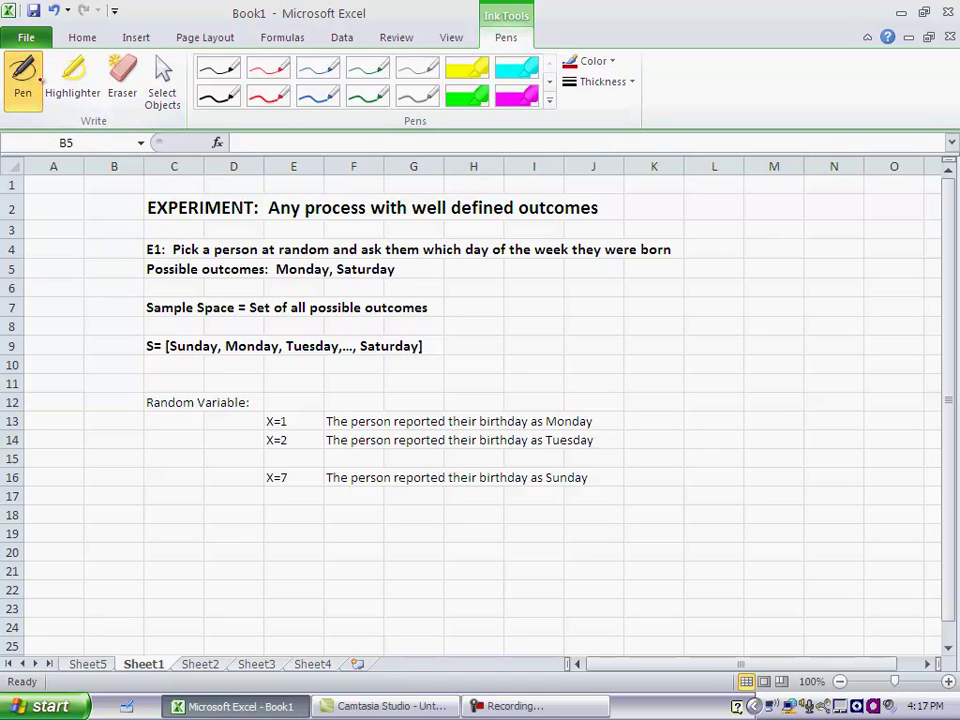
pyautogui.moveTo(87, 282)
pyautogui.mouseDown()
pyautogui.moveTo(143, 252)
pyautogui.moveTo(139, 261)
pyautogui.mouseUp()
# Draw red arrows at the Sample Space definition and after the S= set, then handwrite DISCRETE
pyautogui.moveTo(86, 339)
pyautogui.mouseDown()
pyautogui.moveTo(137, 309)
pyautogui.moveTo(134, 318)
pyautogui.mouseUp()
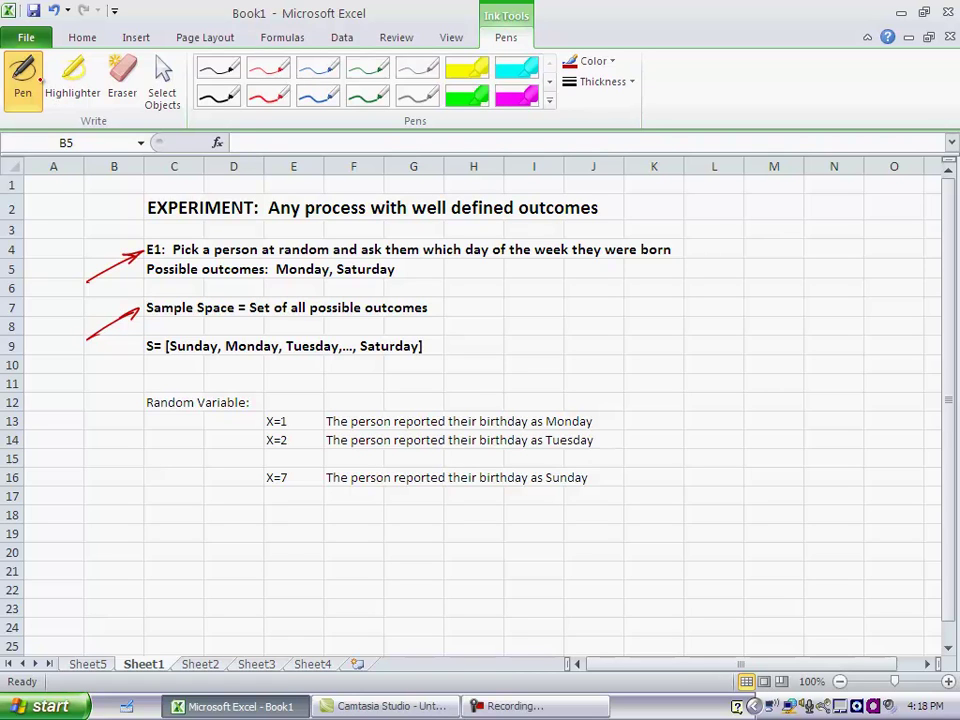
pyautogui.moveTo(450, 338)
pyautogui.mouseDown()
pyautogui.moveTo(521, 337)
pyautogui.moveTo(500, 343)
pyautogui.moveTo(583, 351)
pyautogui.mouseUp()
pyautogui.moveTo(594, 340)
pyautogui.mouseDown()
pyautogui.moveTo(594, 352)
pyautogui.moveTo(603, 350)
pyautogui.mouseUp()
pyautogui.moveTo(607, 336)
pyautogui.mouseDown()
pyautogui.moveTo(607, 346)
pyautogui.moveTo(614, 335)
pyautogui.mouseUp()
pyautogui.moveTo(607, 346); pyautogui.dragTo(625, 333)
pyautogui.moveTo(619, 334); pyautogui.dragTo(626, 346)
pyautogui.moveTo(626, 334); pyautogui.dragTo(633, 339)
pyautogui.moveTo(626, 346); pyautogui.dragTo(636, 345)
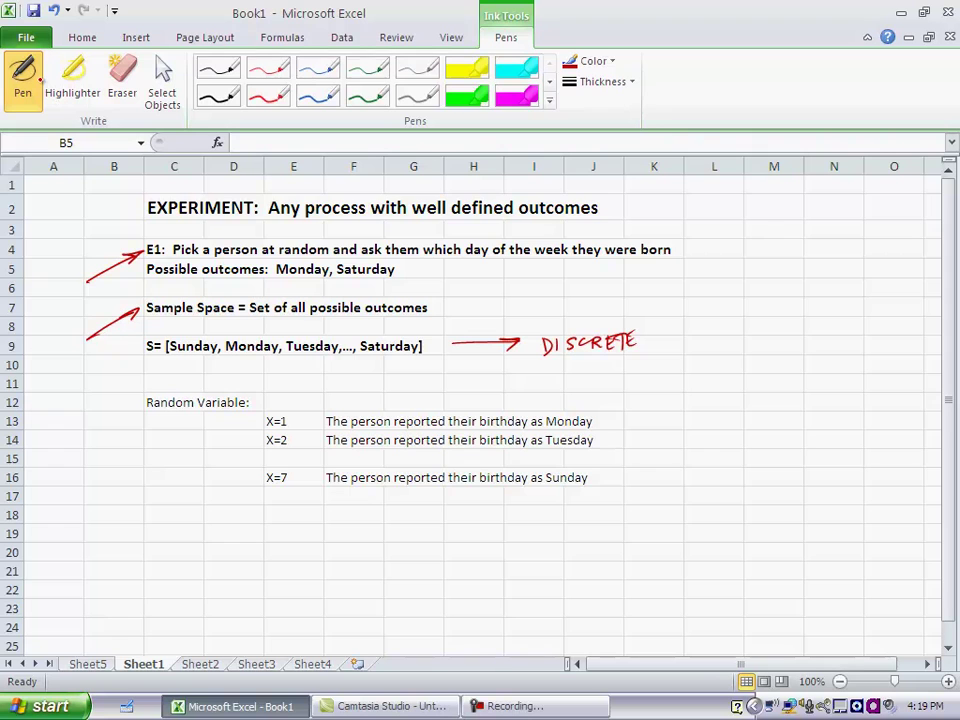
# On Sheet2, draw a red ink arrow pointing at the E2 accidents question
pyautogui.click(201, 665)
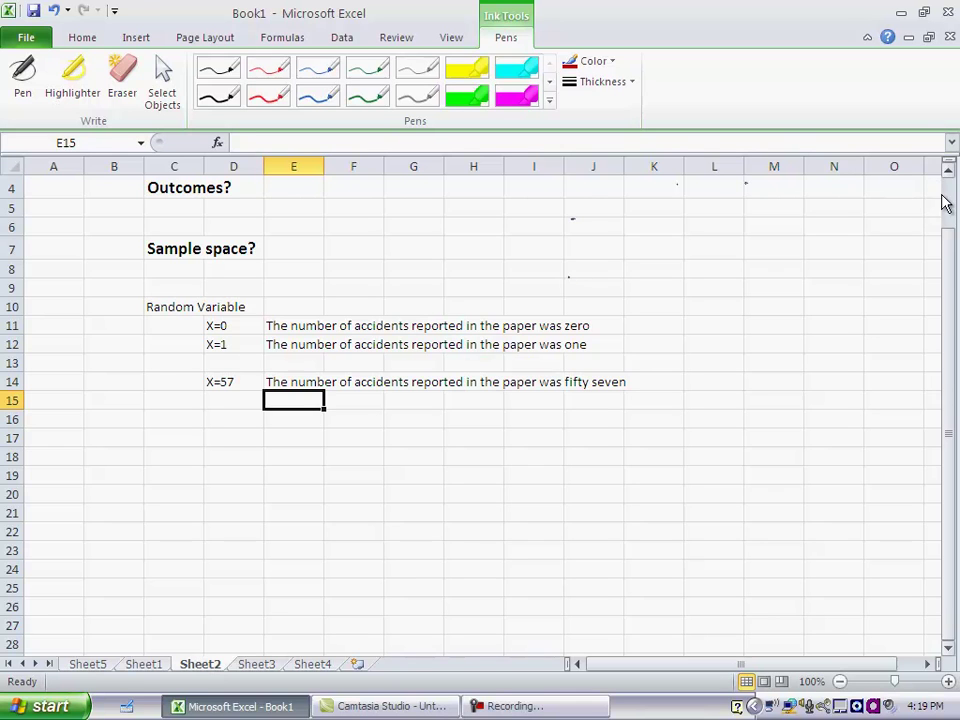
pyautogui.scroll(1, 945, 199)
pyautogui.click(23, 75)
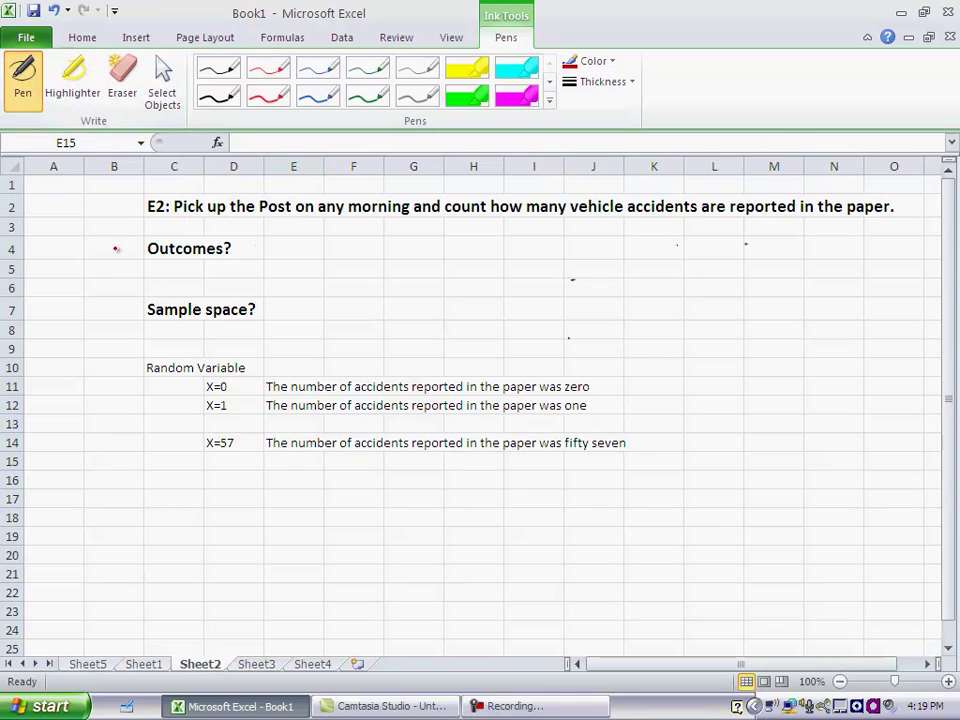
pyautogui.moveTo(66, 264); pyautogui.dragTo(130, 214)
pyautogui.moveTo(110, 216); pyautogui.dragTo(125, 232)
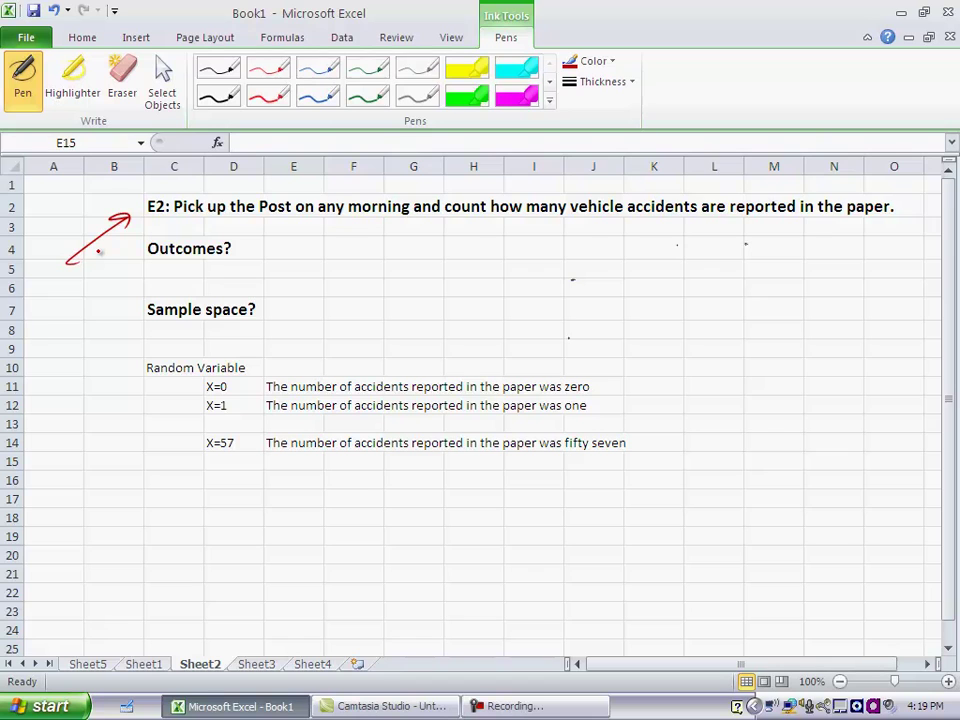
# Handwrite outcomes 0, 1, 2, 3, 4 beside Outcomes and begin the sample space as [0, 1,
pyautogui.moveTo(280, 241); pyautogui.dragTo(289, 263)
pyautogui.moveTo(307, 242); pyautogui.dragTo(309, 262)
pyautogui.moveTo(320, 254)
pyautogui.mouseDown()
pyautogui.moveTo(317, 264)
pyautogui.moveTo(341, 241)
pyautogui.moveTo(346, 261)
pyautogui.mouseUp()
pyautogui.moveTo(353, 255)
pyautogui.mouseDown()
pyautogui.moveTo(350, 264)
pyautogui.moveTo(373, 246)
pyautogui.moveTo(367, 262)
pyautogui.moveTo(381, 265)
pyautogui.moveTo(399, 250)
pyautogui.moveTo(410, 257)
pyautogui.mouseUp()
pyautogui.moveTo(408, 247); pyautogui.dragTo(415, 266)
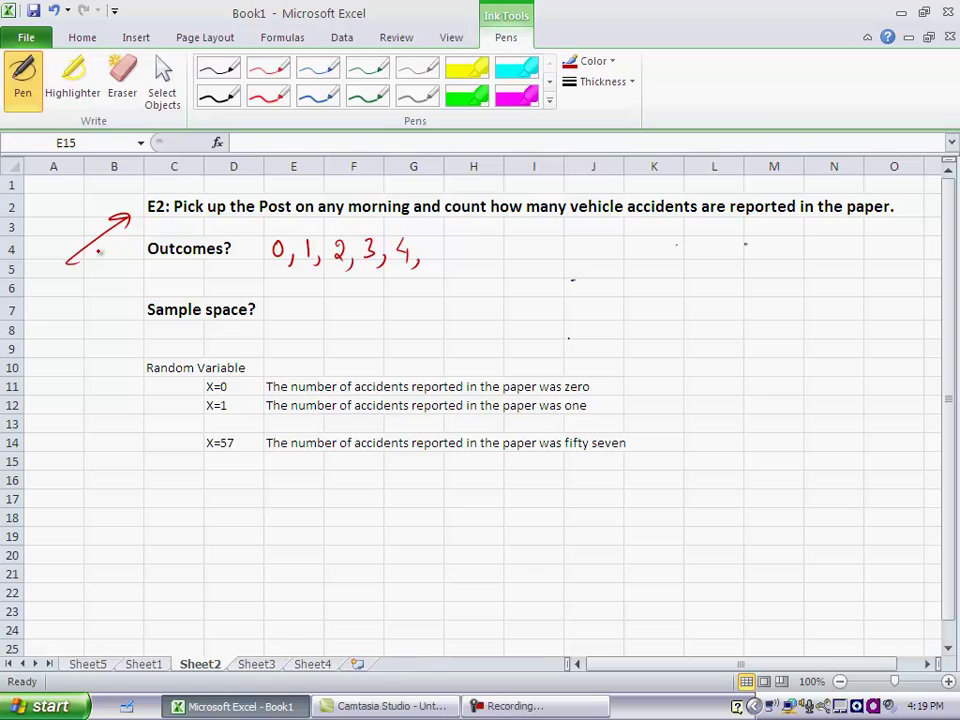
pyautogui.moveTo(289, 296)
pyautogui.mouseDown()
pyautogui.moveTo(290, 322)
pyautogui.moveTo(308, 297)
pyautogui.mouseUp()
pyautogui.moveTo(318, 309)
pyautogui.mouseDown()
pyautogui.moveTo(315, 322)
pyautogui.moveTo(343, 322)
pyautogui.mouseUp()
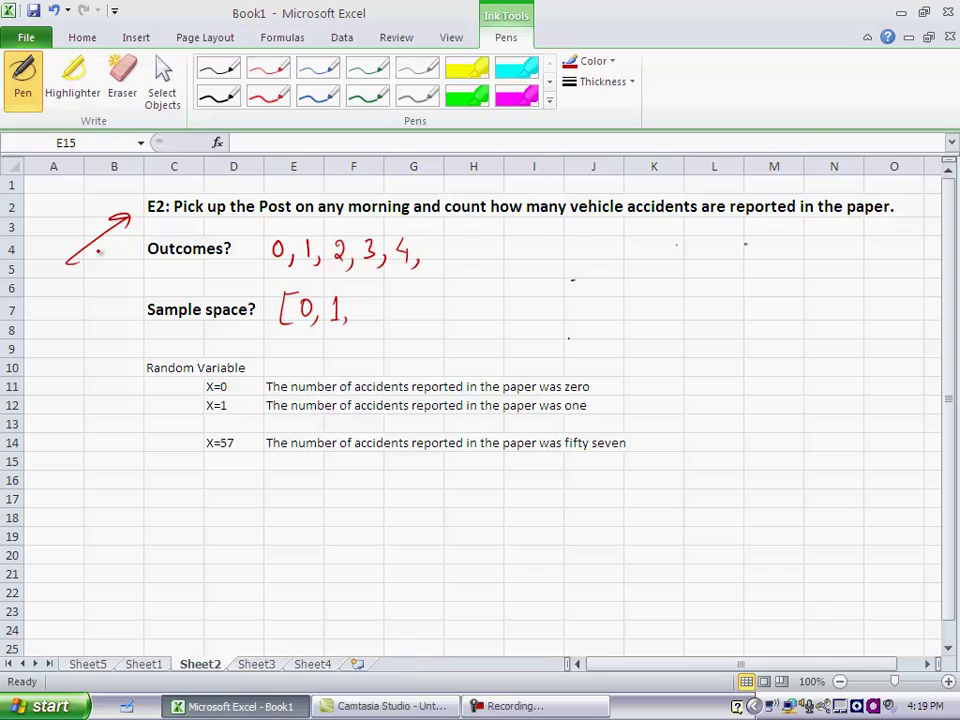
# Close the sample space with a red bracket and label it DISCRETE, COUNTABLY INF
pyautogui.moveTo(603, 323); pyautogui.dragTo(601, 331)
pyautogui.moveTo(699, 287); pyautogui.dragTo(697, 327)
pyautogui.moveTo(750, 295)
pyautogui.mouseDown()
pyautogui.moveTo(750, 320)
pyautogui.moveTo(795, 300)
pyautogui.moveTo(806, 310)
pyautogui.moveTo(830, 305)
pyautogui.mouseUp()
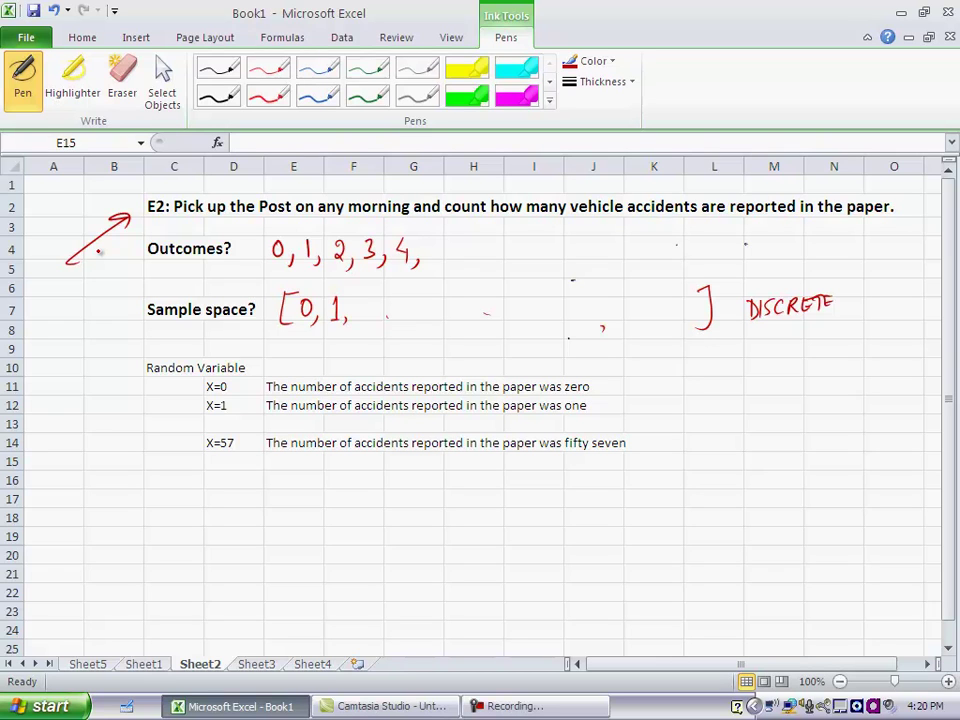
pyautogui.moveTo(748, 338)
pyautogui.mouseDown()
pyautogui.moveTo(742, 351)
pyautogui.moveTo(780, 326)
pyautogui.moveTo(821, 313)
pyautogui.moveTo(827, 324)
pyautogui.moveTo(830, 312)
pyautogui.mouseUp()
pyautogui.hotkey('ctrl', 'z')
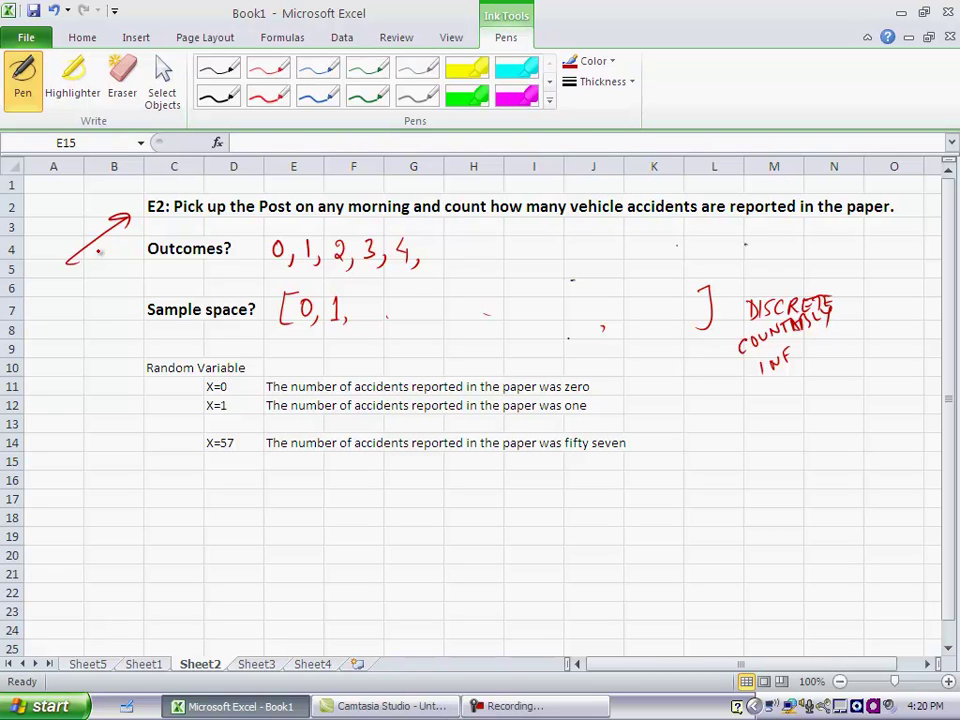
# On Sheet3, sketch a trial stroke beside Outcomes, erase it, and return to the red pen
pyautogui.click(257, 664)
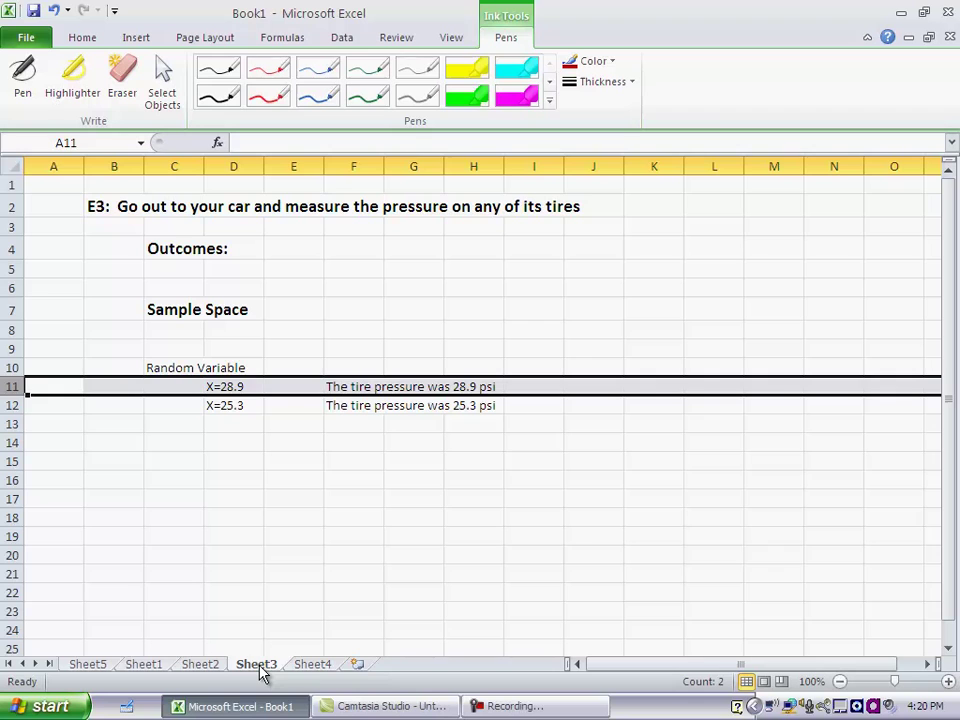
pyautogui.click(22, 80)
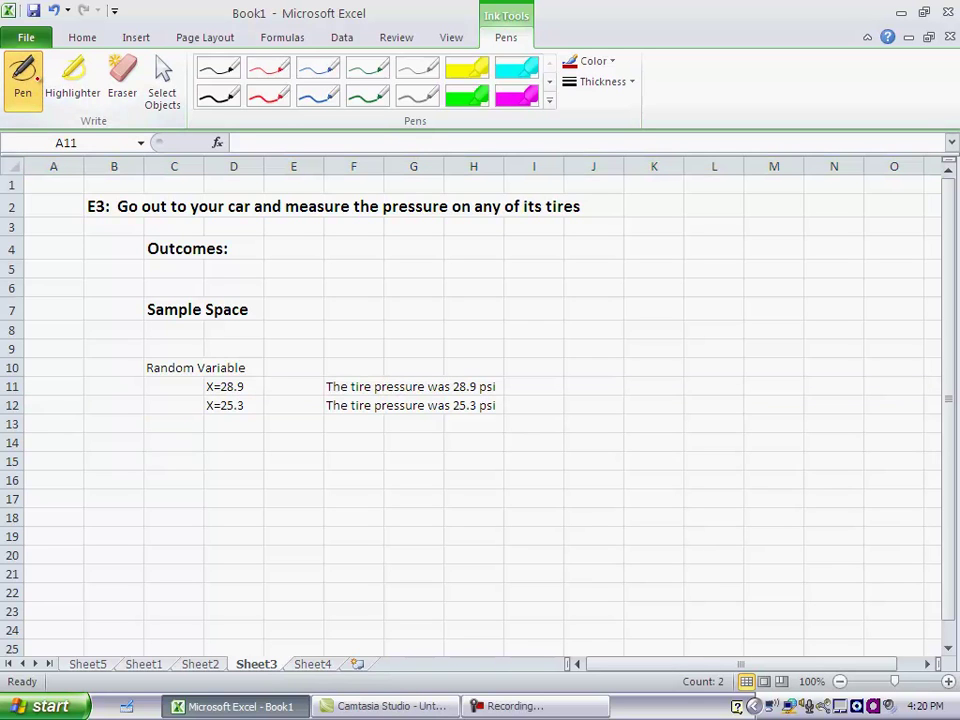
pyautogui.moveTo(303, 237)
pyautogui.mouseDown()
pyautogui.moveTo(300, 270)
pyautogui.moveTo(313, 249)
pyautogui.moveTo(413, 256)
pyautogui.moveTo(407, 263)
pyautogui.moveTo(417, 244)
pyautogui.moveTo(446, 262)
pyautogui.moveTo(347, 274)
pyautogui.moveTo(334, 229)
pyautogui.moveTo(420, 270)
pyautogui.moveTo(446, 238)
pyautogui.moveTo(373, 266)
pyautogui.mouseUp()
pyautogui.click(138, 84)
pyautogui.click(30, 78)
# Handwrite '23.7 psi' in red beside Outcomes
pyautogui.moveTo(302, 247)
pyautogui.mouseDown()
pyautogui.moveTo(314, 263)
pyautogui.moveTo(351, 243)
pyautogui.moveTo(345, 263)
pyautogui.moveTo(365, 268)
pyautogui.mouseUp()
pyautogui.click(337, 259)
pyautogui.moveTo(365, 248); pyautogui.dragTo(391, 258)
pyautogui.click(393, 241)
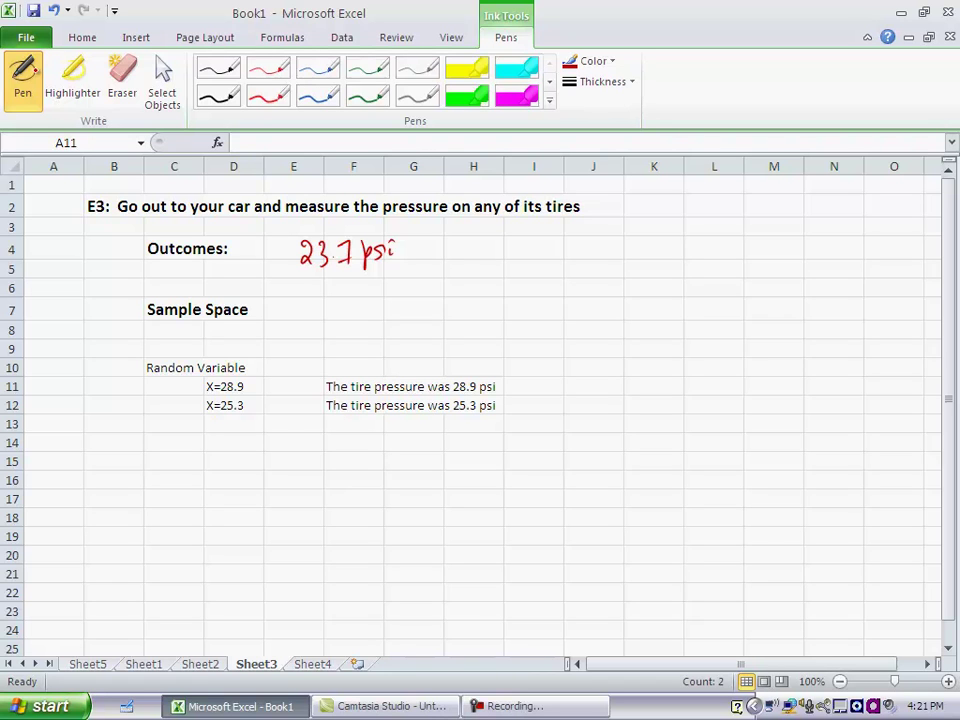
# Handwrite the sample space '= [0 — 40]' and write IN to its right
pyautogui.moveTo(279, 304); pyautogui.dragTo(296, 313)
pyautogui.moveTo(320, 290)
pyautogui.mouseDown()
pyautogui.moveTo(305, 314)
pyautogui.moveTo(320, 322)
pyautogui.moveTo(333, 297)
pyautogui.moveTo(393, 310)
pyautogui.moveTo(431, 301)
pyautogui.mouseUp()
pyautogui.hotkey('ctrl', 'z')
pyautogui.moveTo(429, 292)
pyautogui.mouseDown()
pyautogui.moveTo(429, 307)
pyautogui.moveTo(437, 291)
pyautogui.mouseUp()
pyautogui.moveTo(444, 287); pyautogui.dragTo(447, 315)
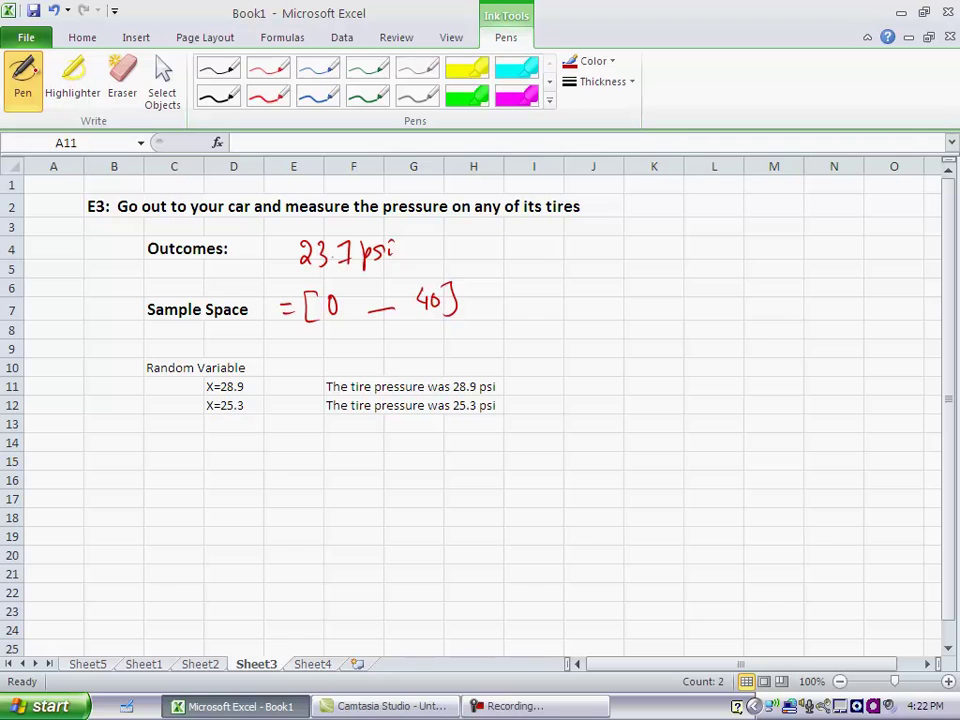
pyautogui.moveTo(550, 290)
pyautogui.mouseDown()
pyautogui.moveTo(550, 310)
pyautogui.moveTo(569, 289)
pyautogui.mouseUp()
# Erase the stray letters beside [0 — 40] and handwrite CONTINUOUS there in red
pyautogui.click(122, 75)
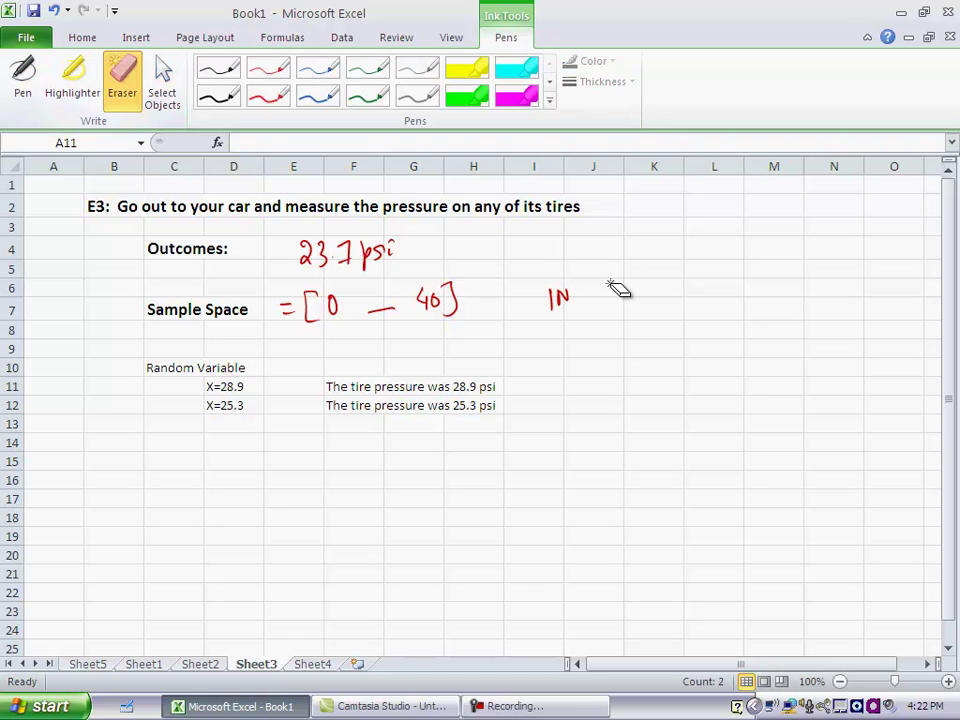
pyautogui.click(563, 294)
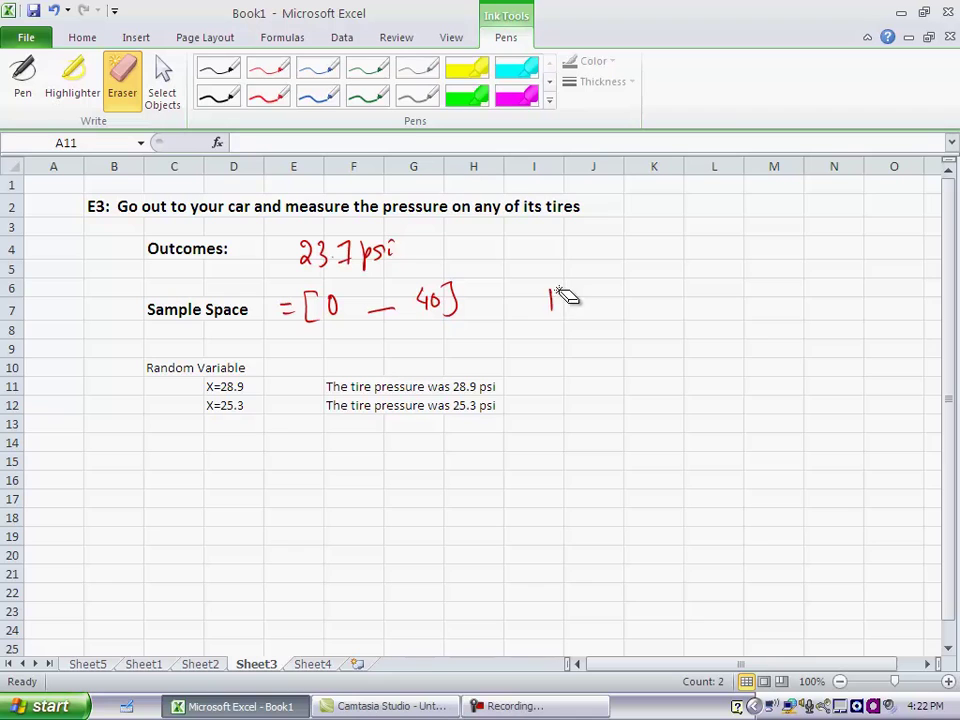
pyautogui.click(25, 75)
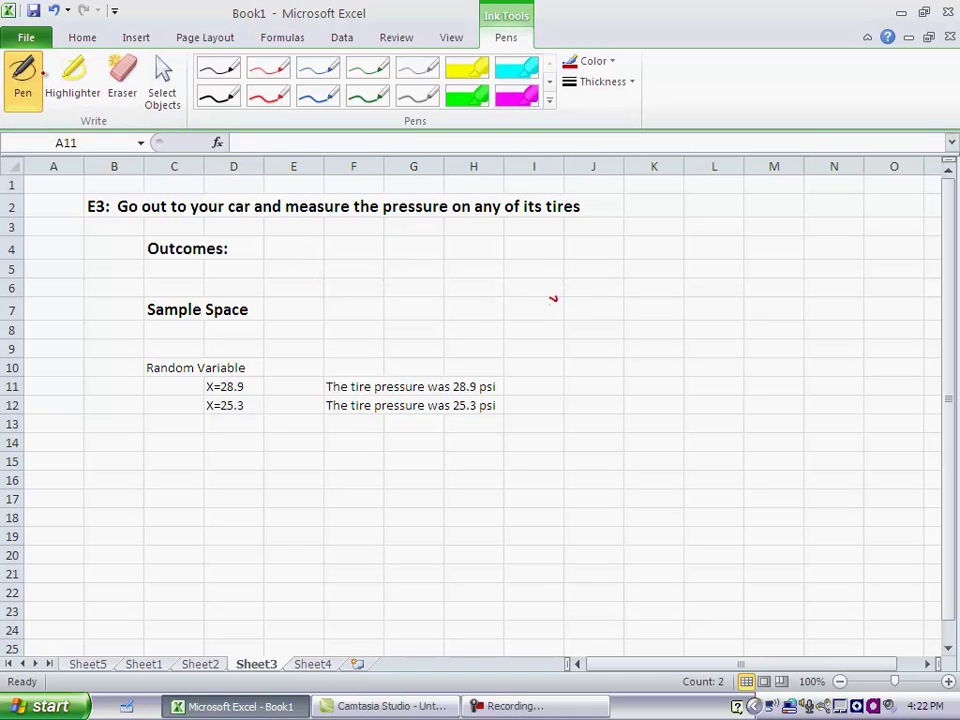
pyautogui.moveTo(576, 278)
pyautogui.mouseDown()
pyautogui.moveTo(578, 290)
pyautogui.moveTo(626, 264)
pyautogui.mouseUp()
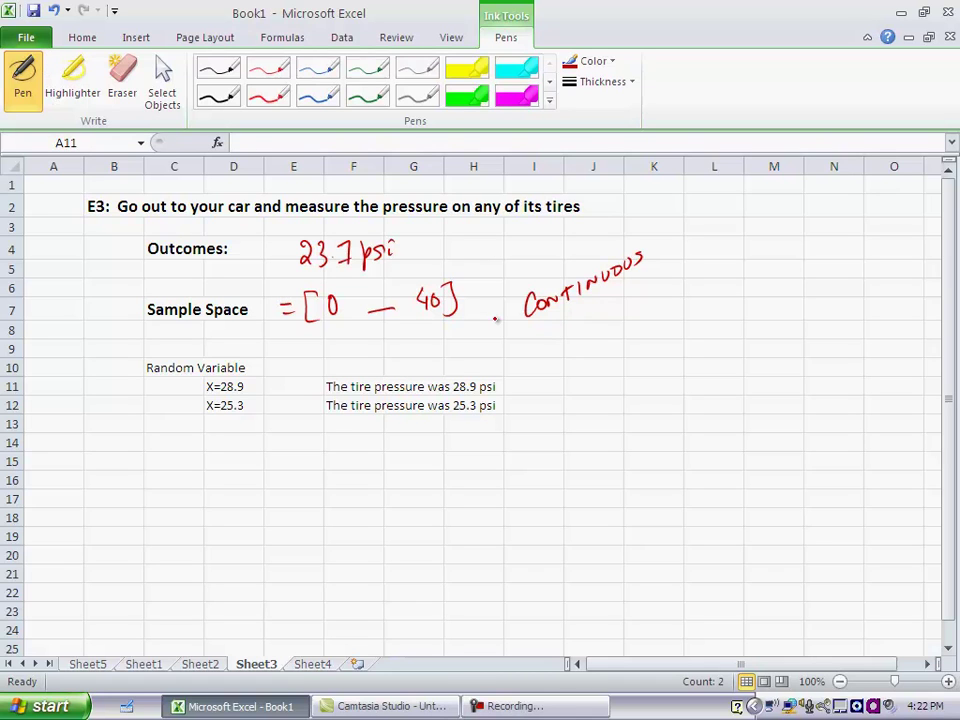
# Go via Sheet5 back to Sheet1 and draw a red arrow at 'Random Variable:'
pyautogui.click(88, 665)
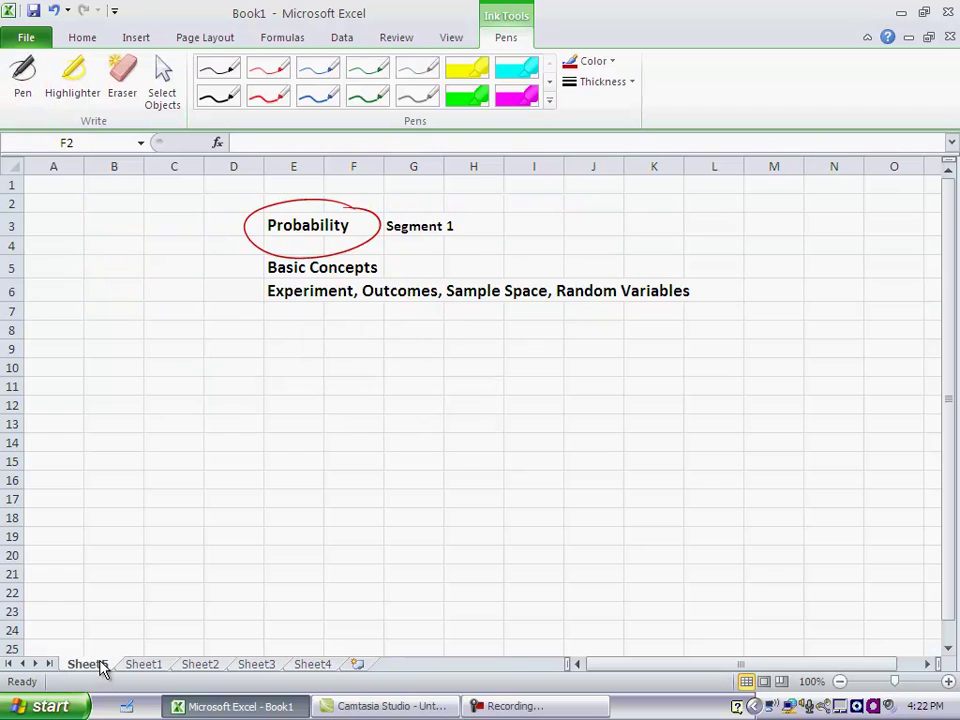
pyautogui.click(145, 665)
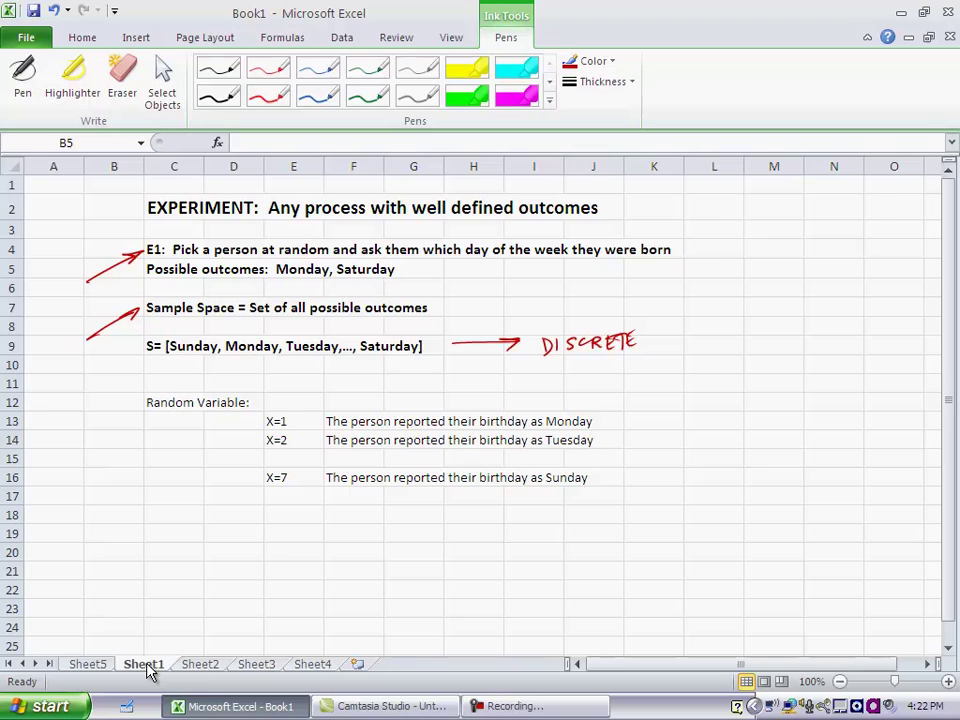
pyautogui.click(30, 85)
pyautogui.moveTo(87, 427)
pyautogui.mouseDown()
pyautogui.moveTo(145, 403)
pyautogui.moveTo(138, 413)
pyautogui.mouseUp()
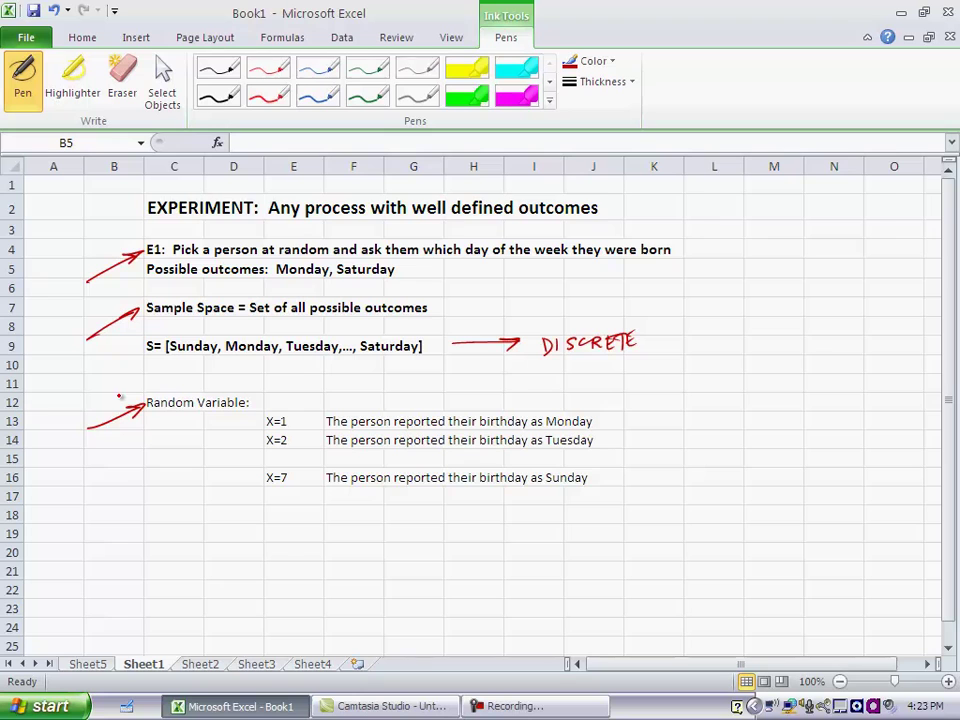
# Sketch red vertical and horizontal axes near column K and label the horizontal axis X
pyautogui.moveTo(657, 418); pyautogui.dragTo(665, 582)
pyautogui.moveTo(600, 546); pyautogui.dragTo(879, 533)
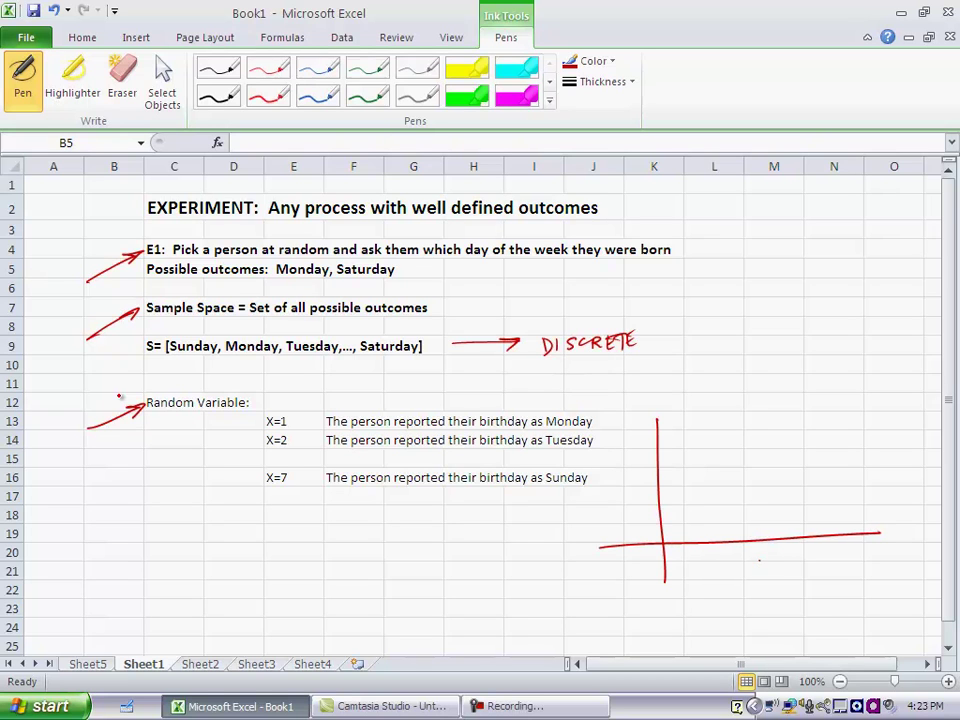
pyautogui.moveTo(758, 557)
pyautogui.mouseDown()
pyautogui.moveTo(771, 572)
pyautogui.moveTo(757, 575)
pyautogui.mouseUp()
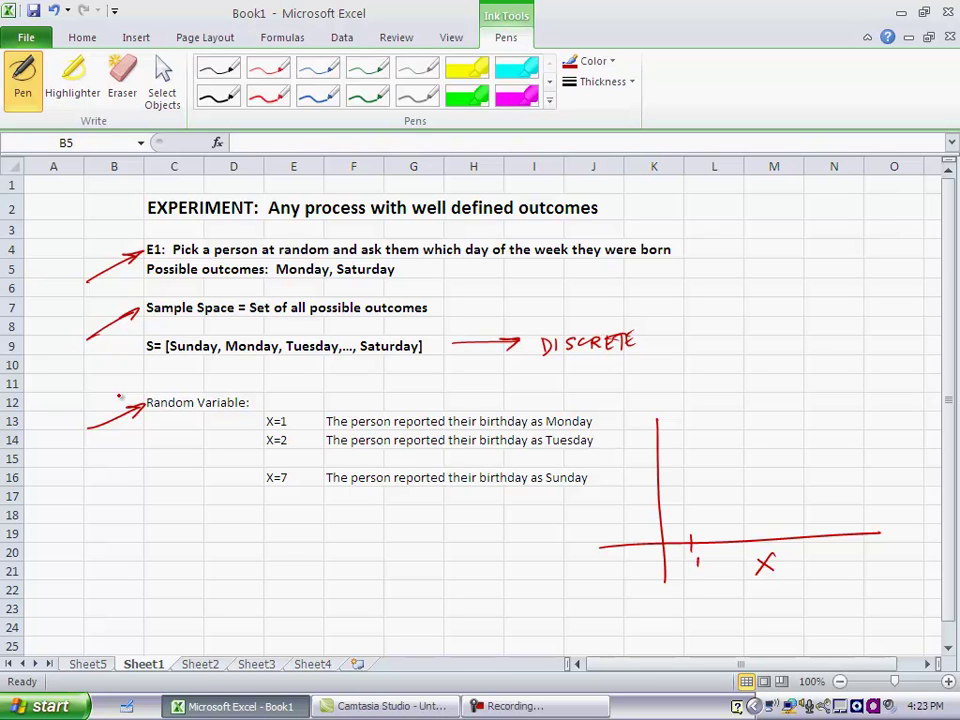
pyautogui.hotkey('ctrl', 'z')
pyautogui.hotkey('ctrl', 'z')
pyautogui.hotkey('ctrl', 'z')
pyautogui.hotkey('ctrl', 'z')
pyautogui.hotkey('ctrl', 'z')
pyautogui.hotkey('ctrl', 'z')
pyautogui.hotkey('ctrl', 'z')
pyautogui.hotkey('ctrl', 'z')
pyautogui.hotkey('ctrl', 'z')
pyautogui.hotkey('ctrl', 'y')
pyautogui.hotkey('ctrl', 'y')
pyautogui.hotkey('ctrl', 'y')
pyautogui.hotkey('ctrl', 'y')
pyautogui.hotkey('ctrl', 'y')
pyautogui.hotkey('ctrl', 'y')
pyautogui.hotkey('ctrl', 'y')
pyautogui.hotkey('ctrl', 'y')
pyautogui.hotkey('ctrl', 'y')
# Draw red bars above values 1, 2 and 3 and a short mark at 7
pyautogui.moveTo(690, 547); pyautogui.dragTo(687, 507)
pyautogui.moveTo(735, 477); pyautogui.dragTo(742, 540)
pyautogui.moveTo(772, 491); pyautogui.dragTo(781, 536)
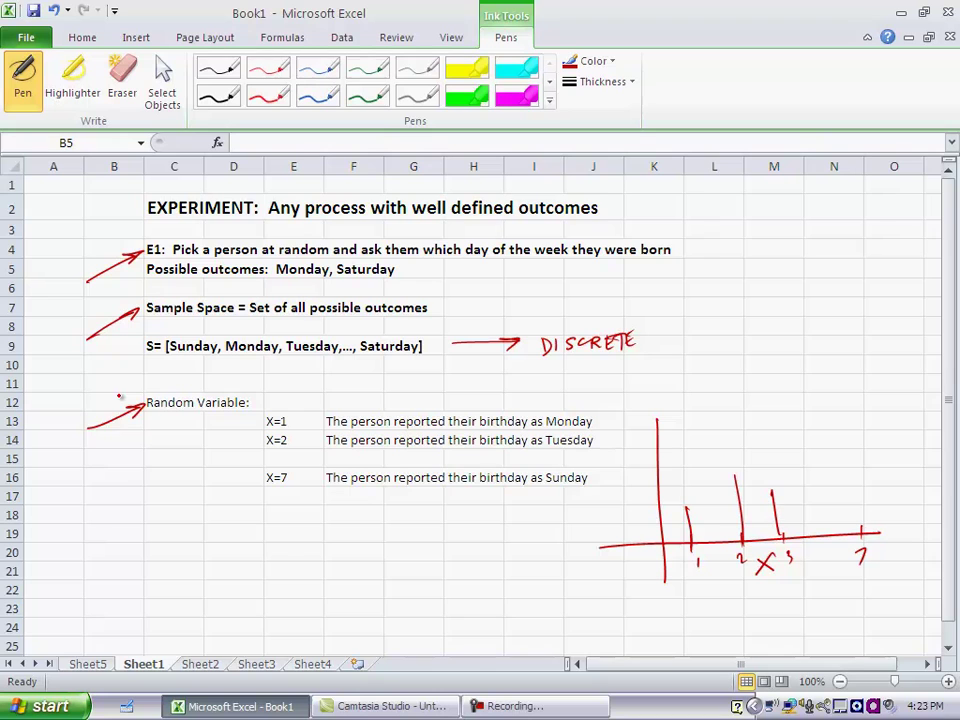
pyautogui.hotkey('ctrl', 'z')
pyautogui.hotkey('ctrl', 'z')
pyautogui.hotkey('ctrl', 'z')
pyautogui.hotkey('ctrl', 'z')
pyautogui.hotkey('ctrl', 'z')
pyautogui.hotkey('ctrl', 'z')
pyautogui.hotkey('ctrl', 'z')
pyautogui.hotkey('ctrl', 'z')
pyautogui.hotkey('ctrl', 'z')
pyautogui.hotkey('ctrl', 'z')
pyautogui.hotkey('ctrl', 'z')
pyautogui.hotkey('ctrl', 'z')
pyautogui.moveTo(856, 509); pyautogui.dragTo(860, 536)
# On Sheet2, draw red ink vertical and horizontal axes below the accident-count examples
pyautogui.click(219, 670)
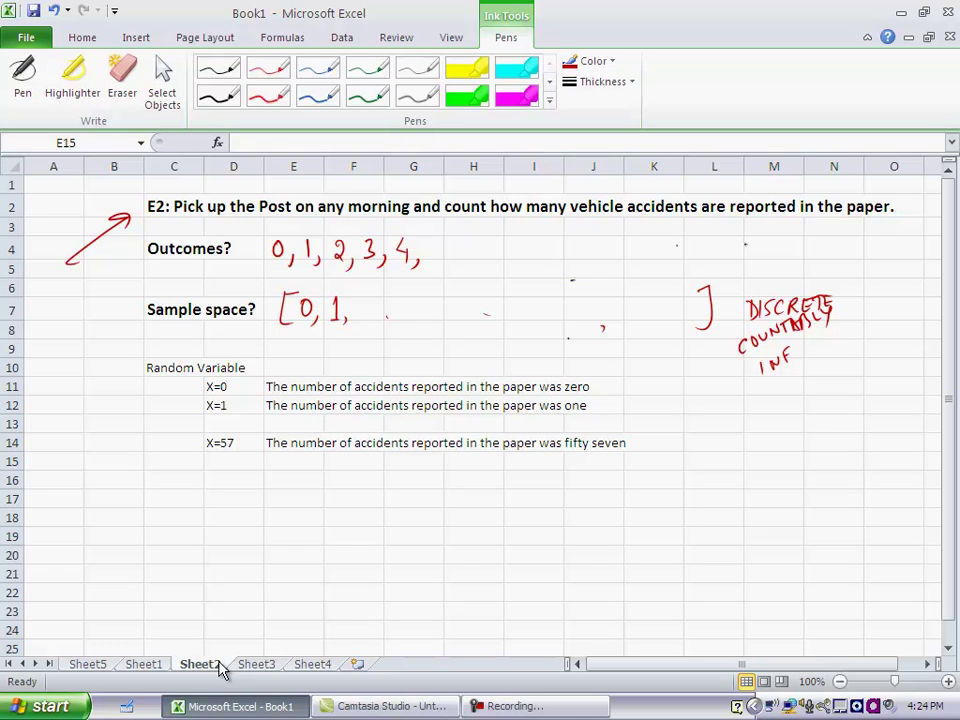
pyautogui.click(22, 75)
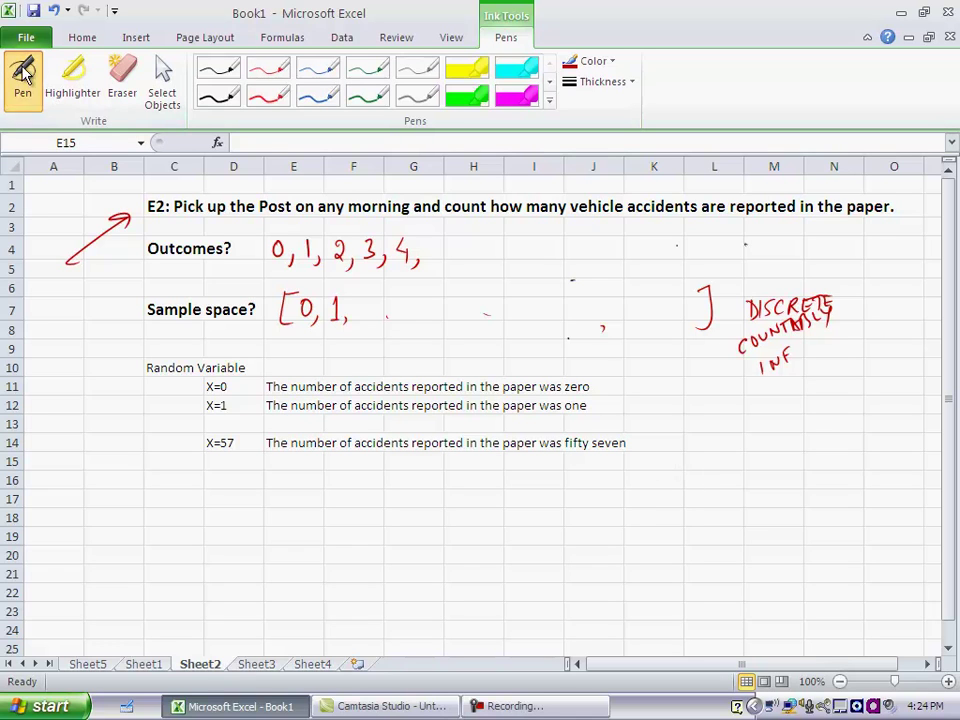
pyautogui.moveTo(652, 452); pyautogui.dragTo(656, 586)
pyautogui.moveTo(560, 556); pyautogui.dragTo(879, 561)
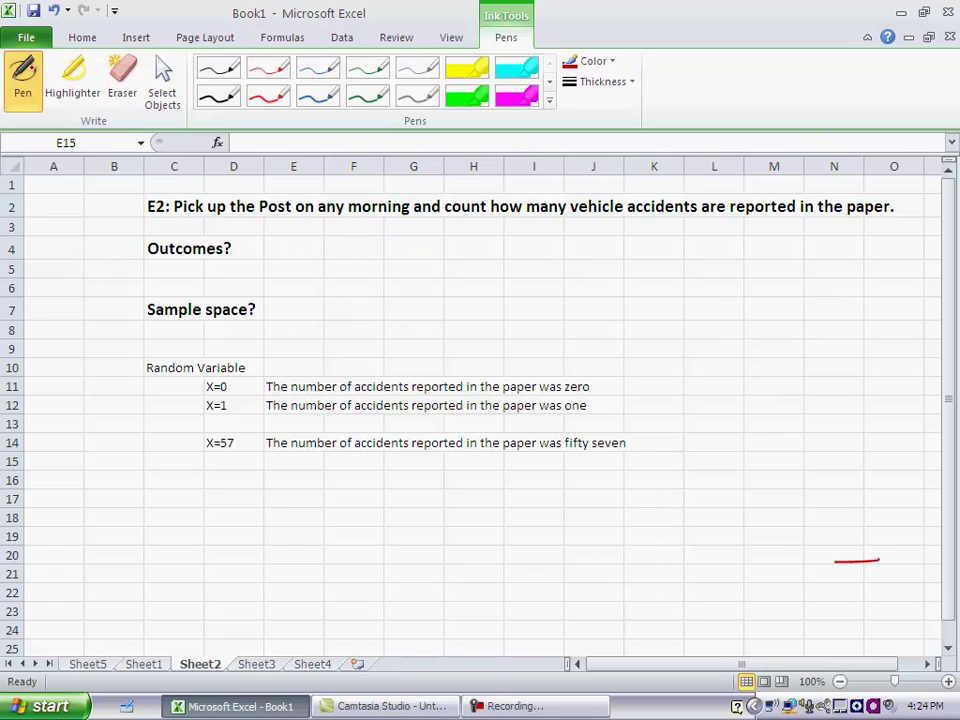
# Label the axis X, with 0 at the origin and ∞ at the right end
pyautogui.moveTo(729, 574); pyautogui.dragTo(741, 584)
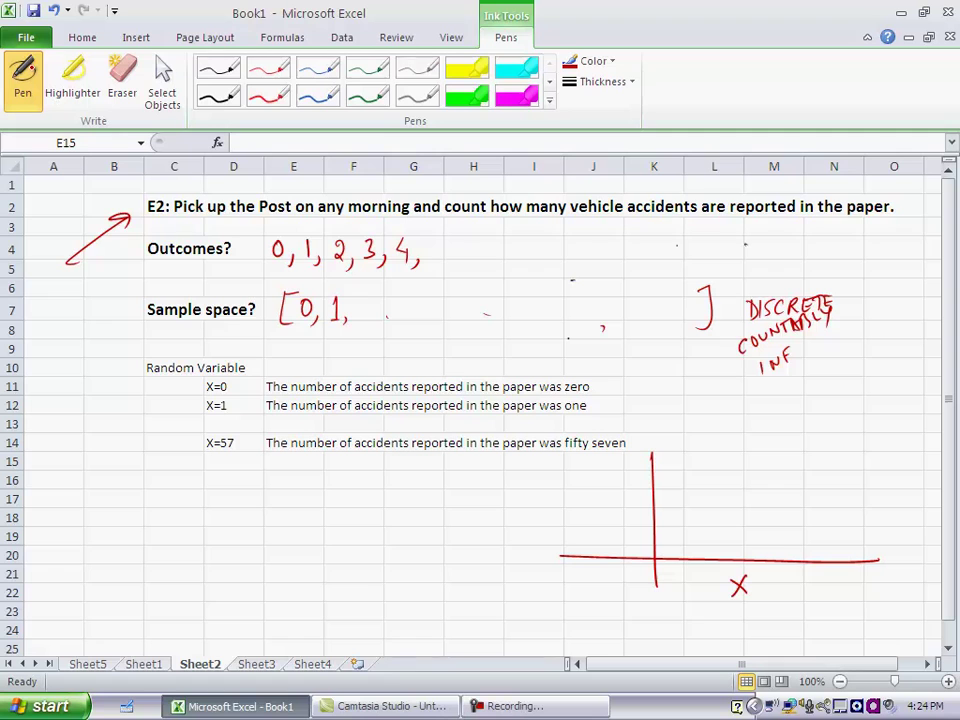
pyautogui.moveTo(667, 563); pyautogui.dragTo(667, 564)
pyautogui.moveTo(847, 580)
pyautogui.mouseDown()
pyautogui.moveTo(870, 567)
pyautogui.moveTo(845, 573)
pyautogui.mouseUp()
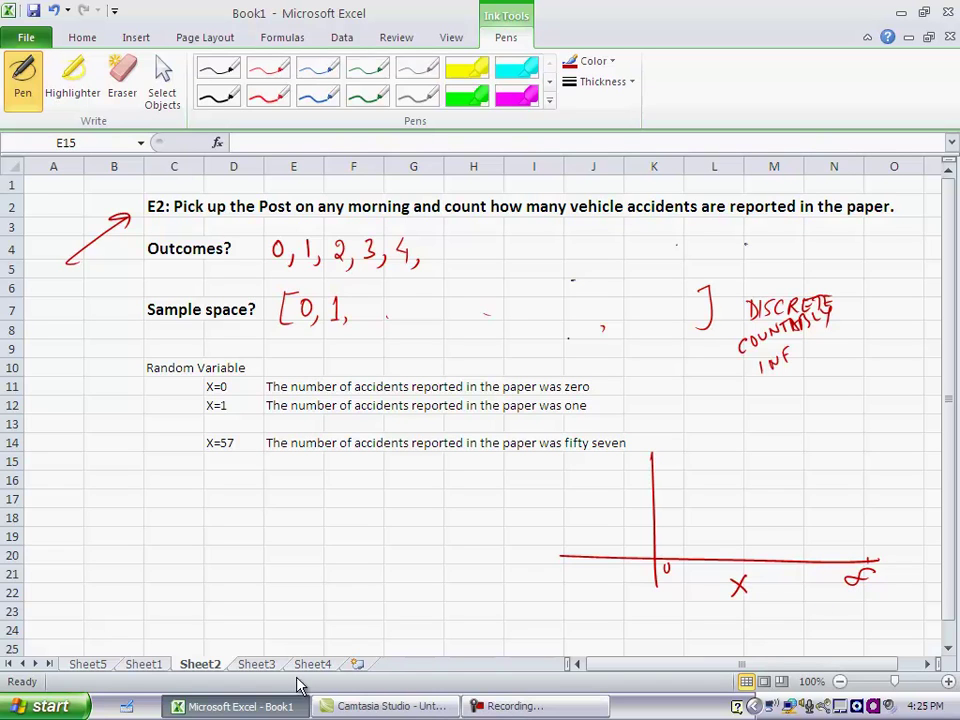
# Return to Sheet3's tire-pressure example with its [0 — 40] CONTINUOUS sample space
pyautogui.click(256, 665)
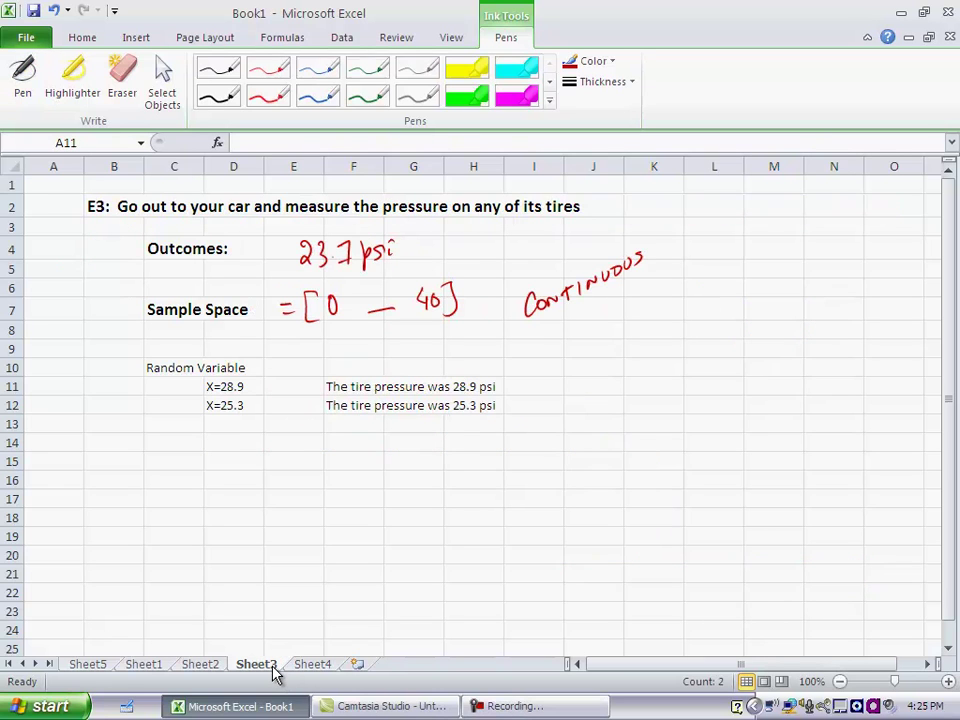